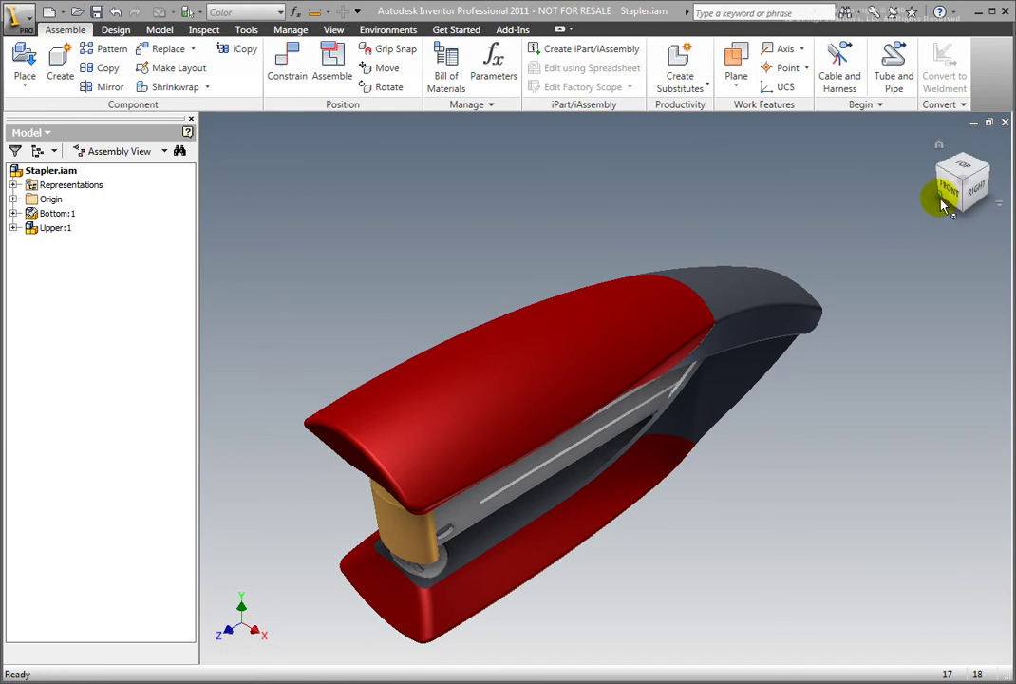
Step: View the stapler assembly from its front, right, back, left and top faces, ending on the upright right view
{"action": "mouse_move", "coordinate": [948, 202]}
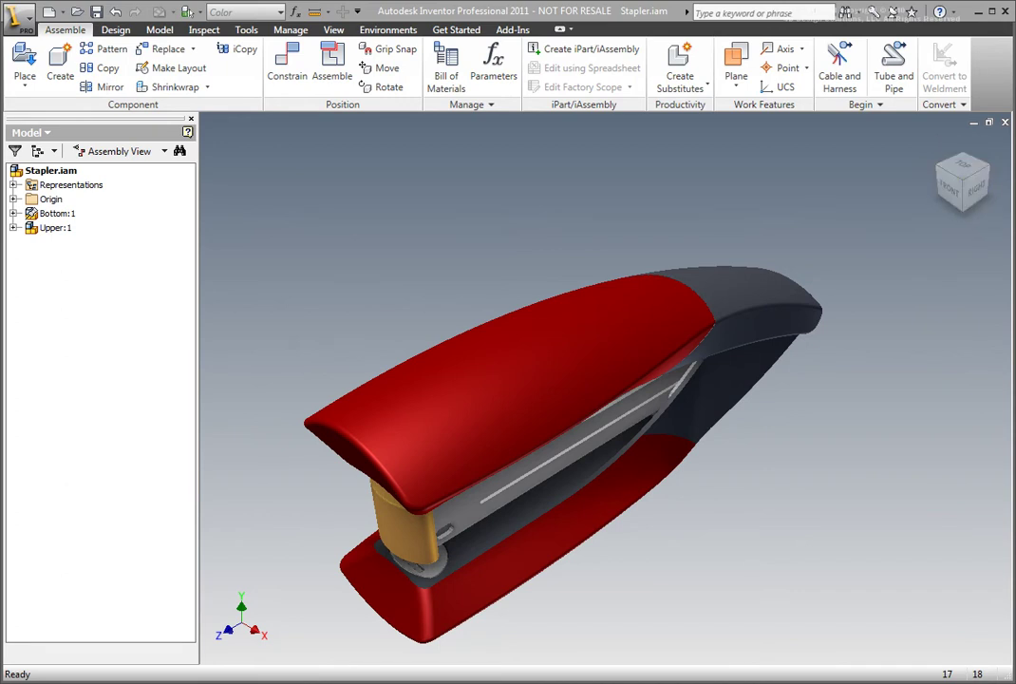
{"action": "left_click", "coordinate": [950, 193]}
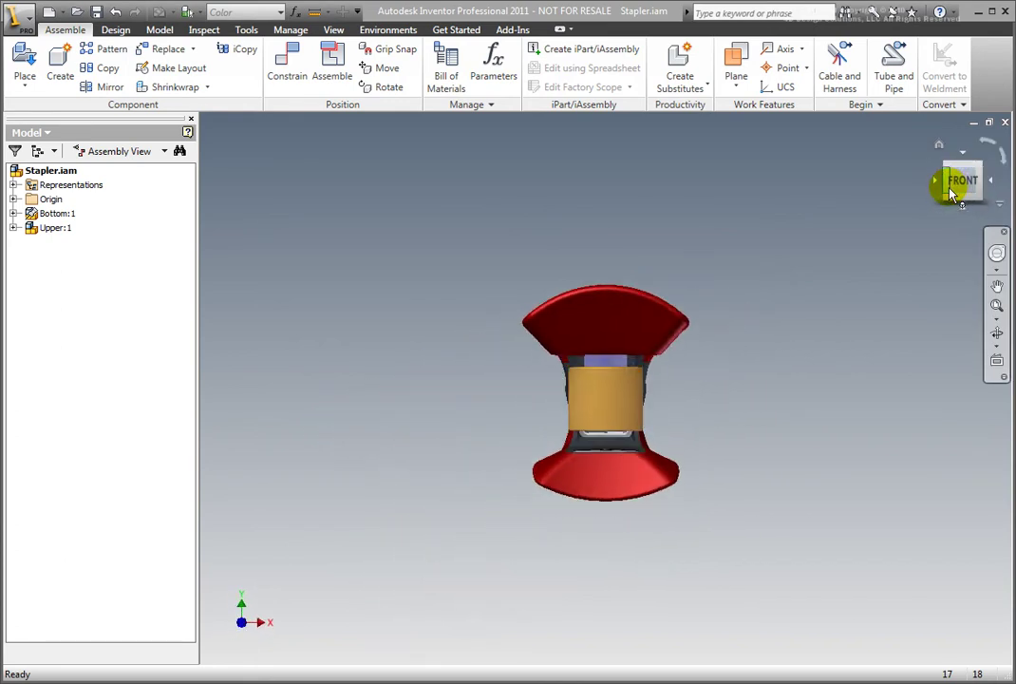
{"action": "left_click", "coordinate": [951, 191]}
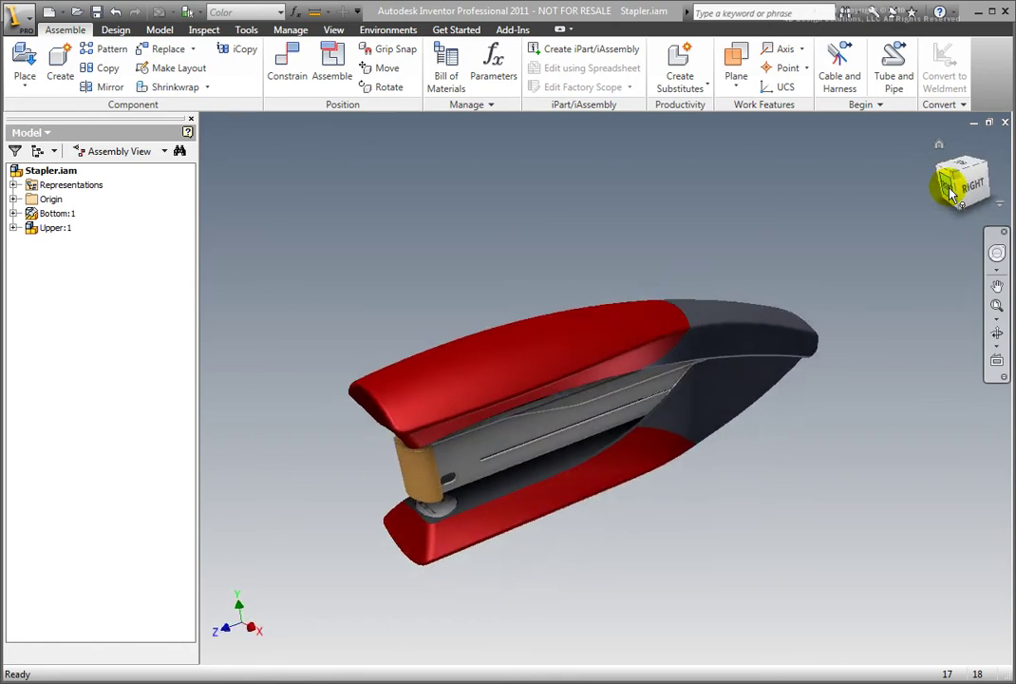
{"action": "left_click", "coordinate": [973, 186]}
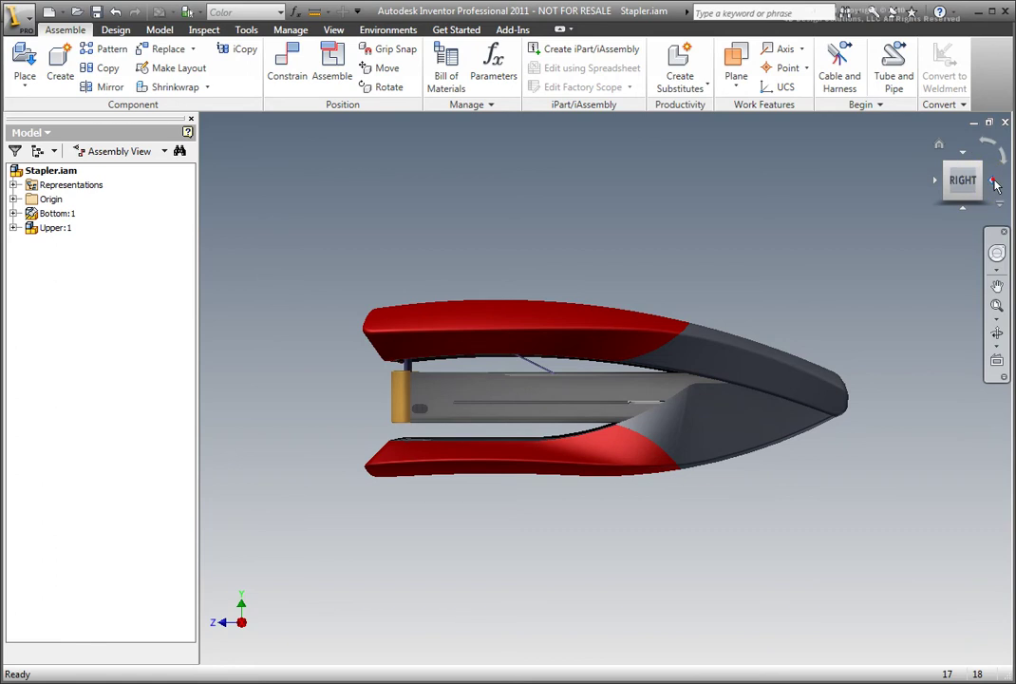
{"action": "left_click", "coordinate": [996, 182]}
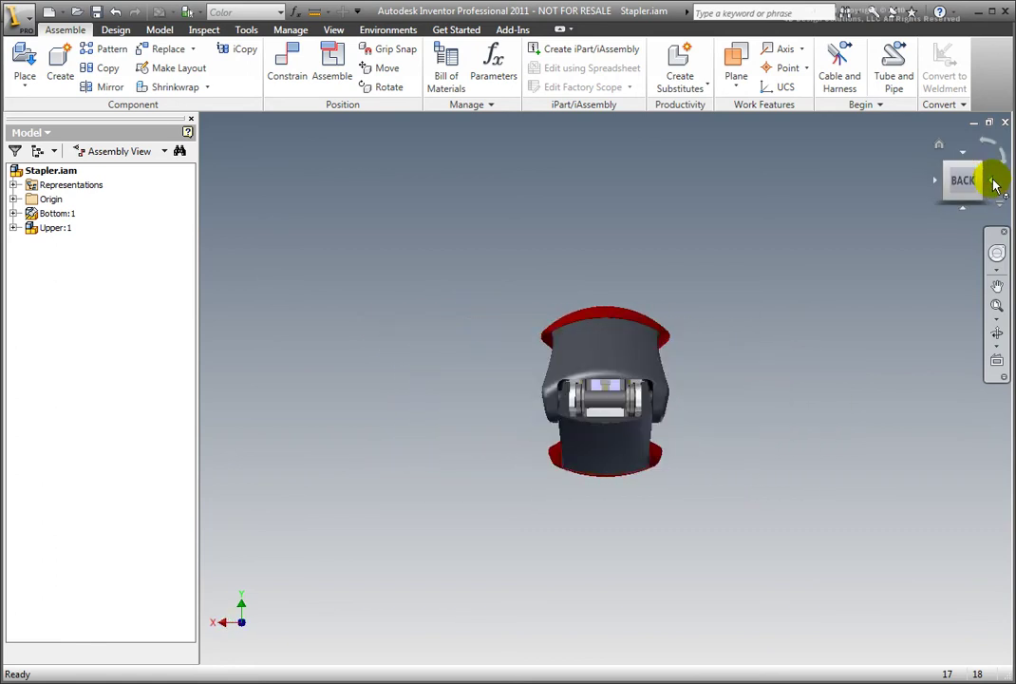
{"action": "left_click", "coordinate": [995, 183]}
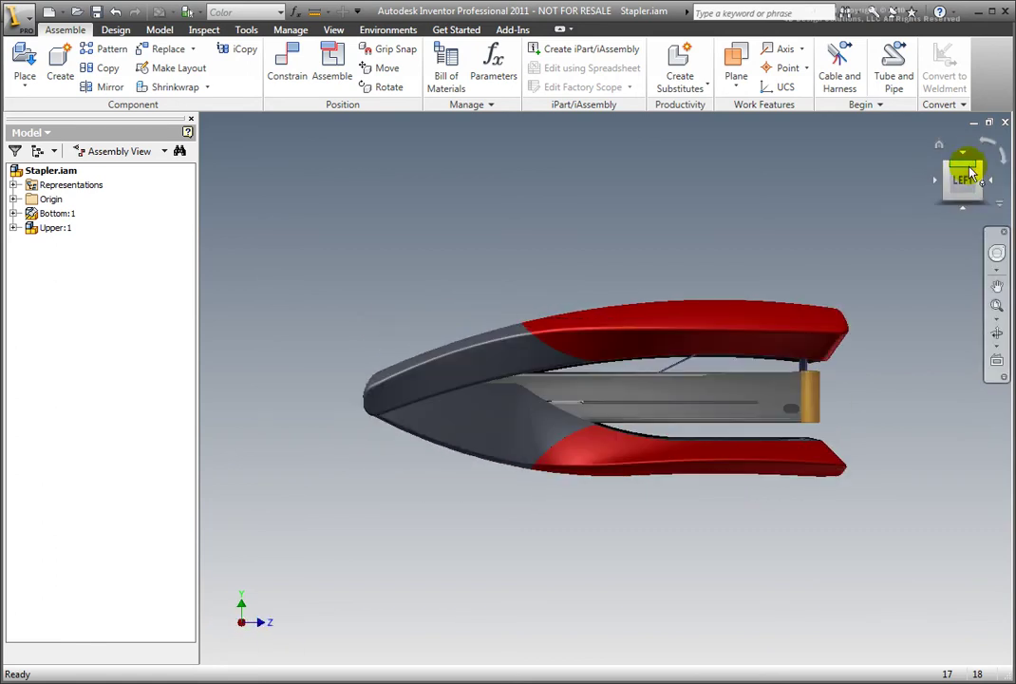
{"action": "left_click", "coordinate": [964, 155]}
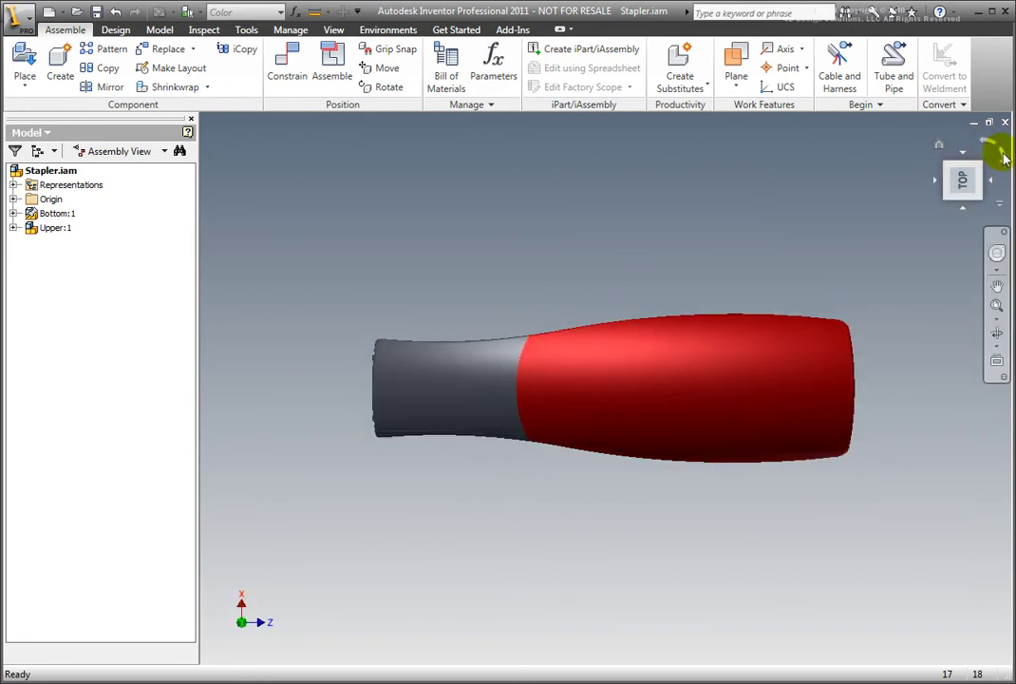
{"action": "left_click", "coordinate": [1003, 157]}
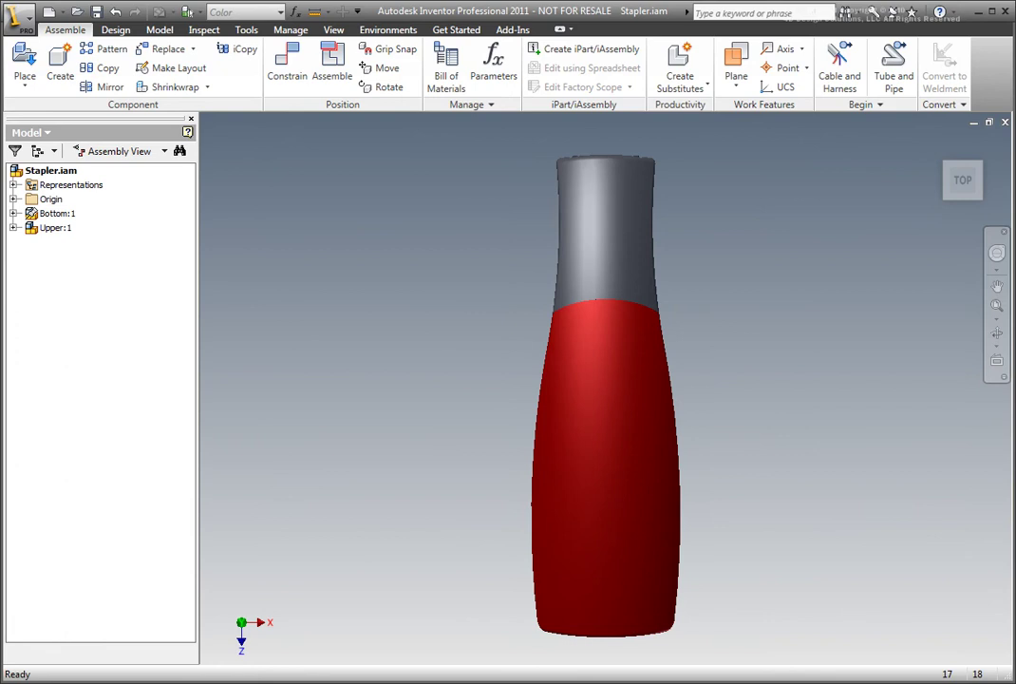
{"action": "left_click", "coordinate": [993, 182]}
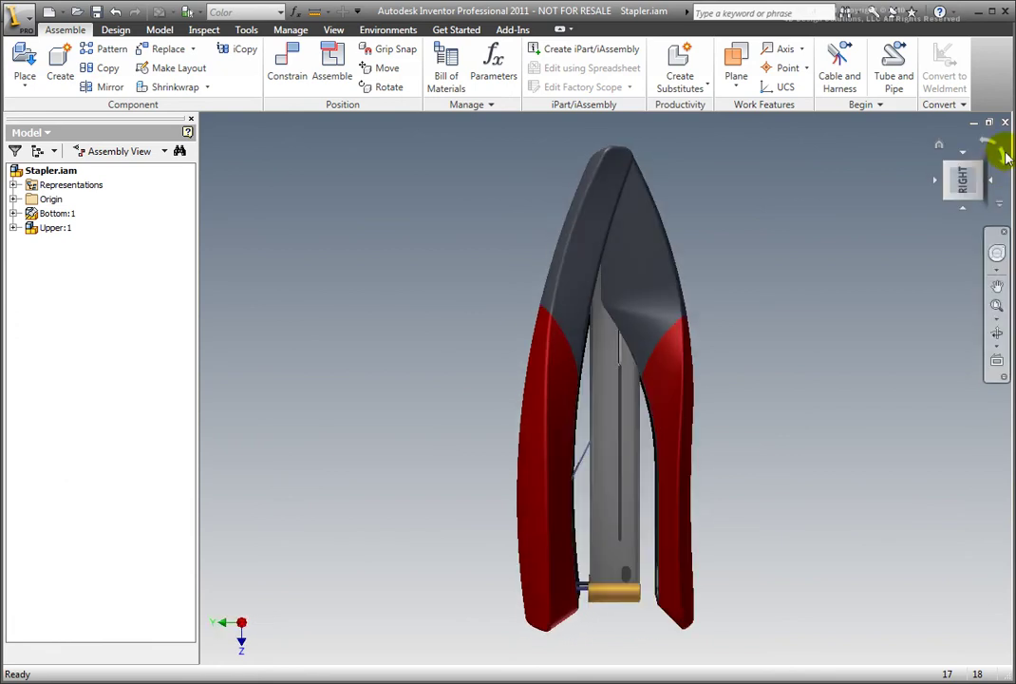
{"action": "left_click", "coordinate": [1004, 157]}
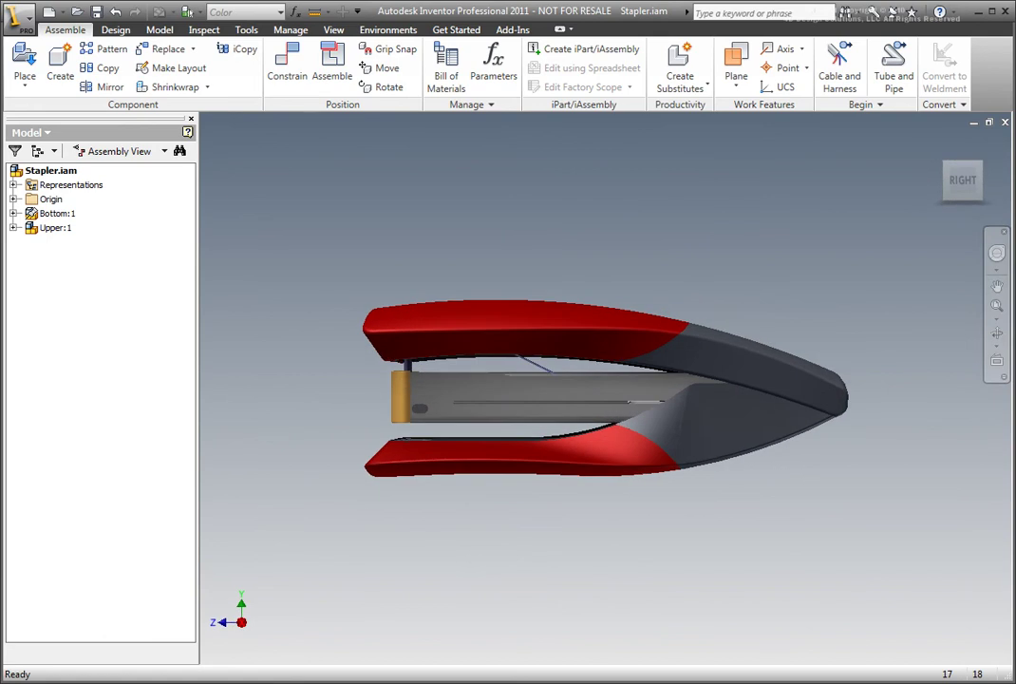
Step: Examine the stapler from several corner and edge orientations of the ViewCube, ending on the front-bottom edge view
{"action": "mouse_move", "coordinate": [968, 166]}
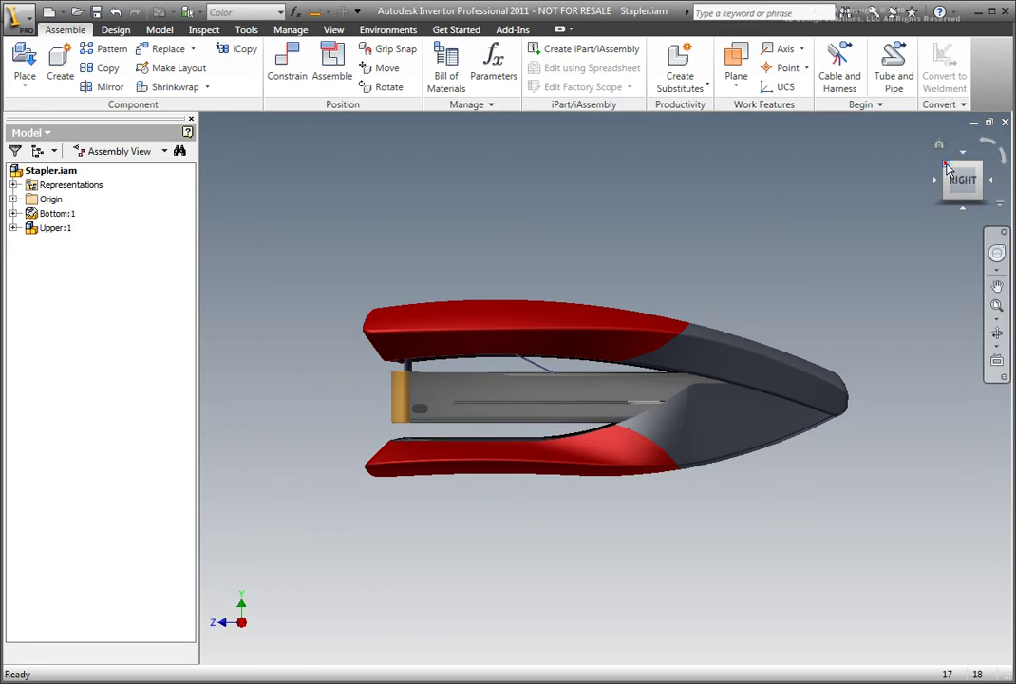
{"action": "left_click", "coordinate": [946, 169]}
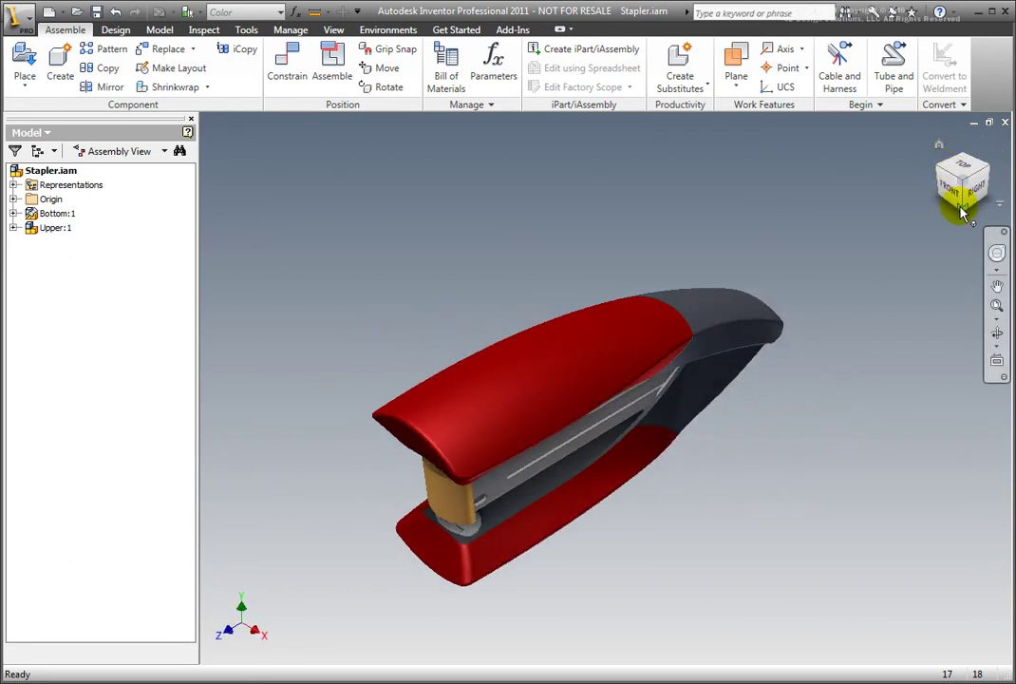
{"action": "left_click", "coordinate": [961, 211]}
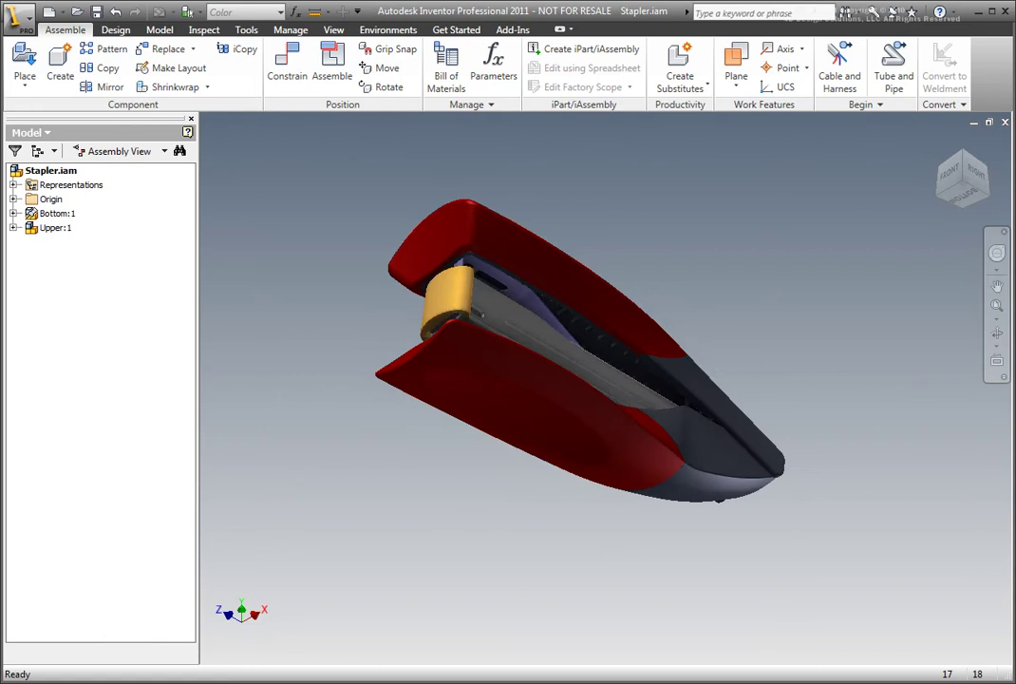
{"action": "left_click", "coordinate": [940, 196]}
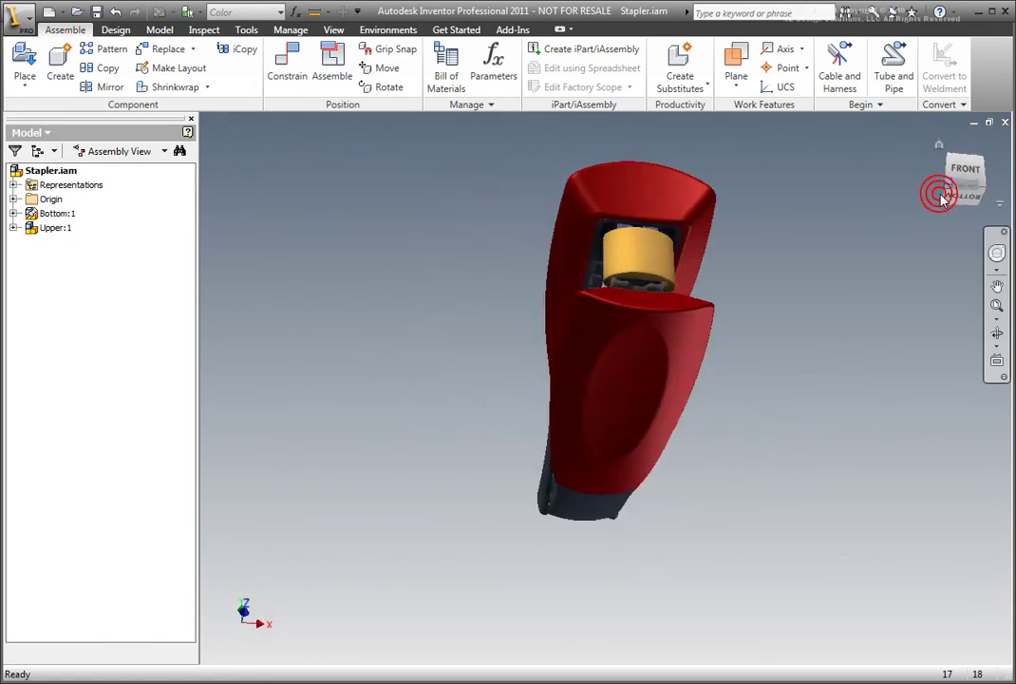
{"action": "left_click", "coordinate": [942, 171]}
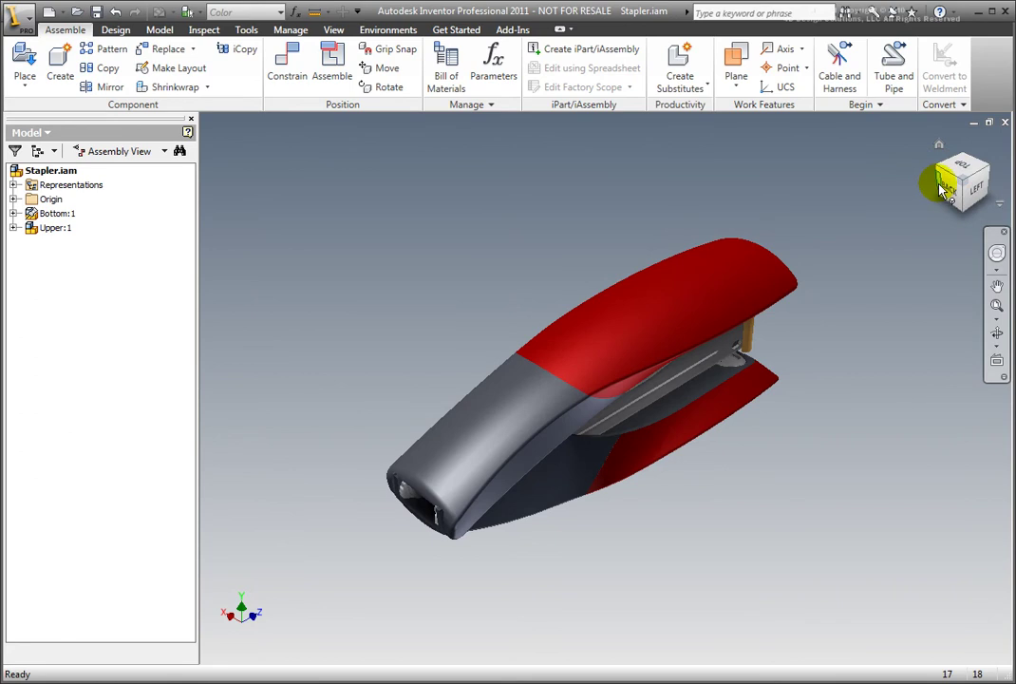
{"action": "left_click", "coordinate": [940, 189]}
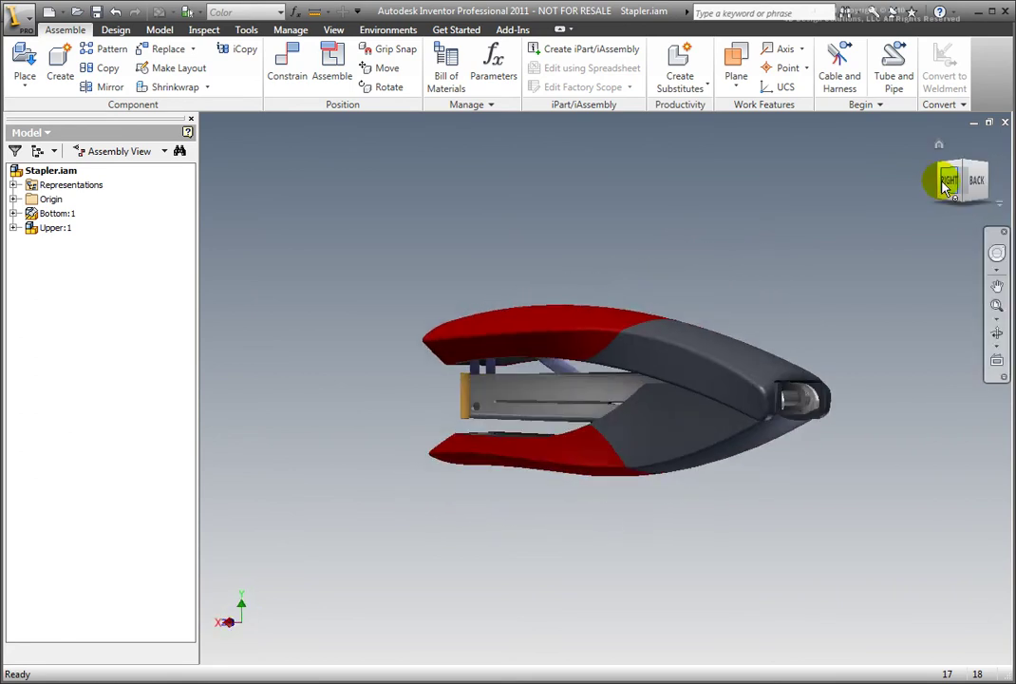
{"action": "left_click", "coordinate": [936, 185]}
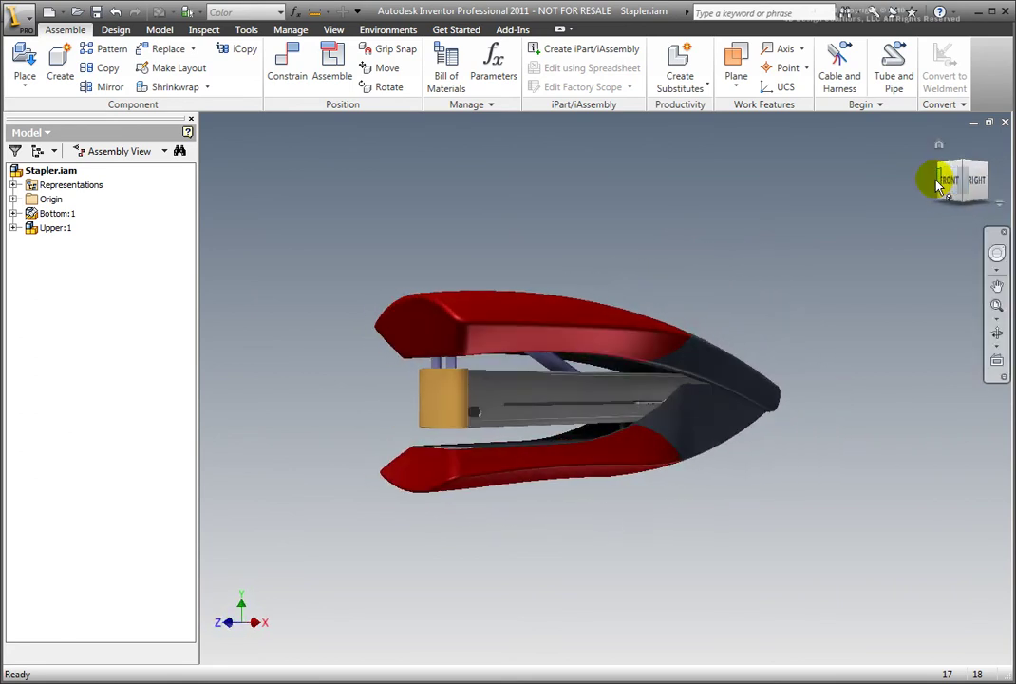
{"action": "left_click", "coordinate": [950, 202]}
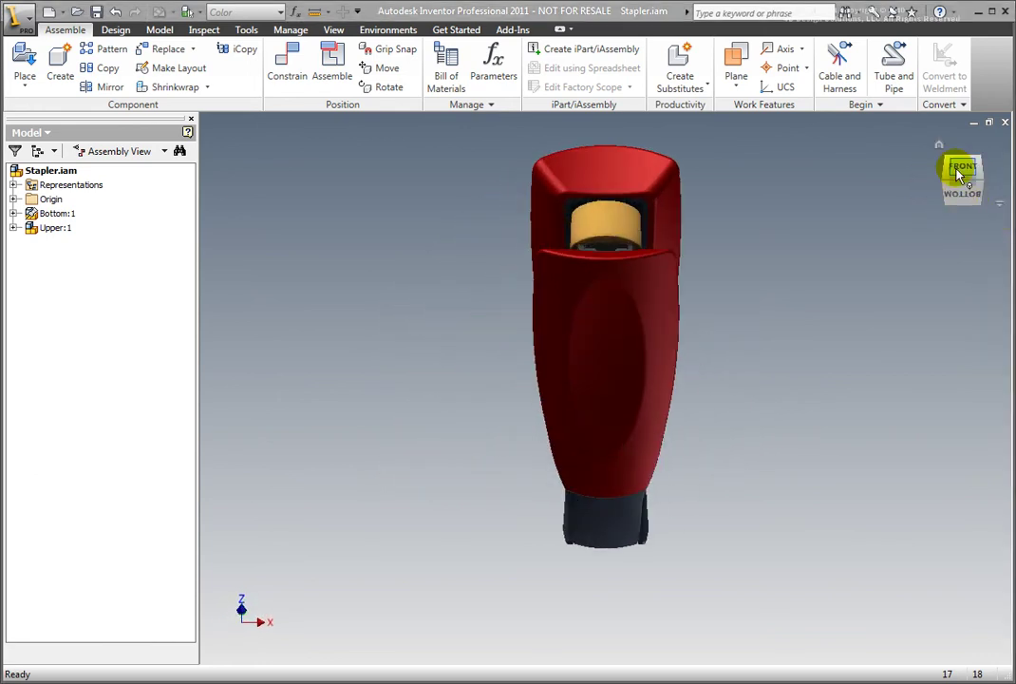
Step: Orbit the stapler freely with the ViewCube to inspect its back and underside, and return to the Home view
{"action": "mouse_move", "coordinate": [959, 169]}
{"action": "left_mouse_down"}
{"action": "mouse_move", "coordinate": [934, 240]}
{"action": "mouse_move", "coordinate": [945, 241]}
{"action": "mouse_move", "coordinate": [967, 196]}
{"action": "mouse_move", "coordinate": [954, 222]}
{"action": "mouse_move", "coordinate": [962, 249]}
{"action": "mouse_move", "coordinate": [940, 271]}
{"action": "mouse_move", "coordinate": [966, 241]}
{"action": "mouse_move", "coordinate": [968, 210]}
{"action": "mouse_move", "coordinate": [964, 177]}
{"action": "mouse_move", "coordinate": [935, 152]}
{"action": "mouse_move", "coordinate": [935, 129]}
{"action": "mouse_move", "coordinate": [969, 129]}
{"action": "mouse_move", "coordinate": [944, 125]}
{"action": "mouse_move", "coordinate": [933, 149]}
{"action": "left_mouse_up"}
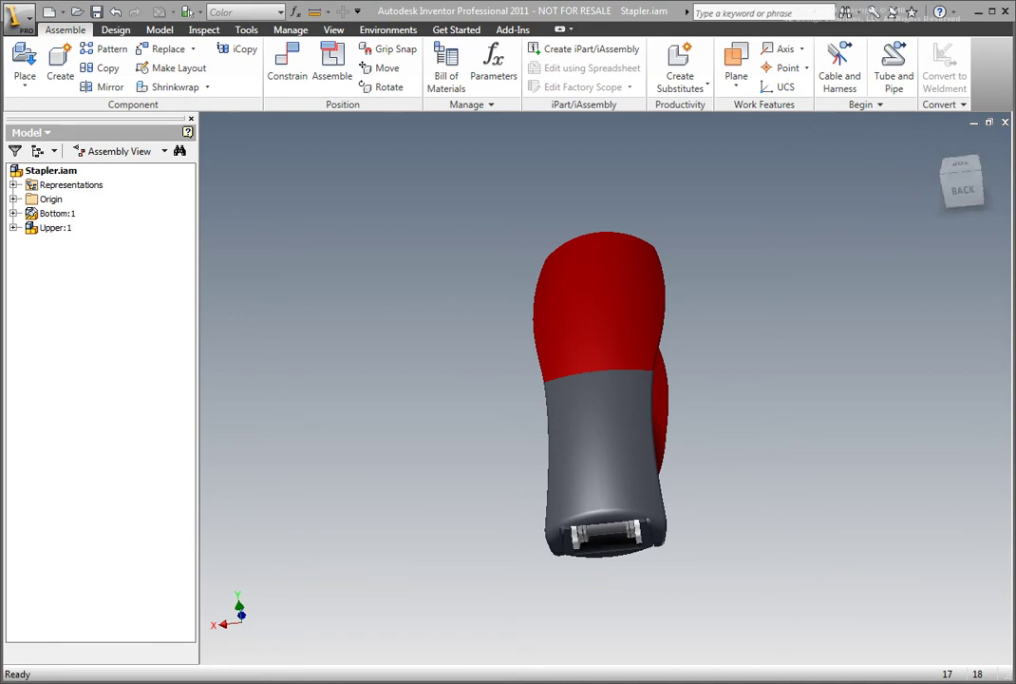
{"action": "mouse_move", "coordinate": [959, 186]}
{"action": "left_mouse_down"}
{"action": "mouse_move", "coordinate": [944, 190]}
{"action": "mouse_move", "coordinate": [962, 140]}
{"action": "mouse_move", "coordinate": [893, 134]}
{"action": "mouse_move", "coordinate": [863, 93]}
{"action": "left_mouse_up"}
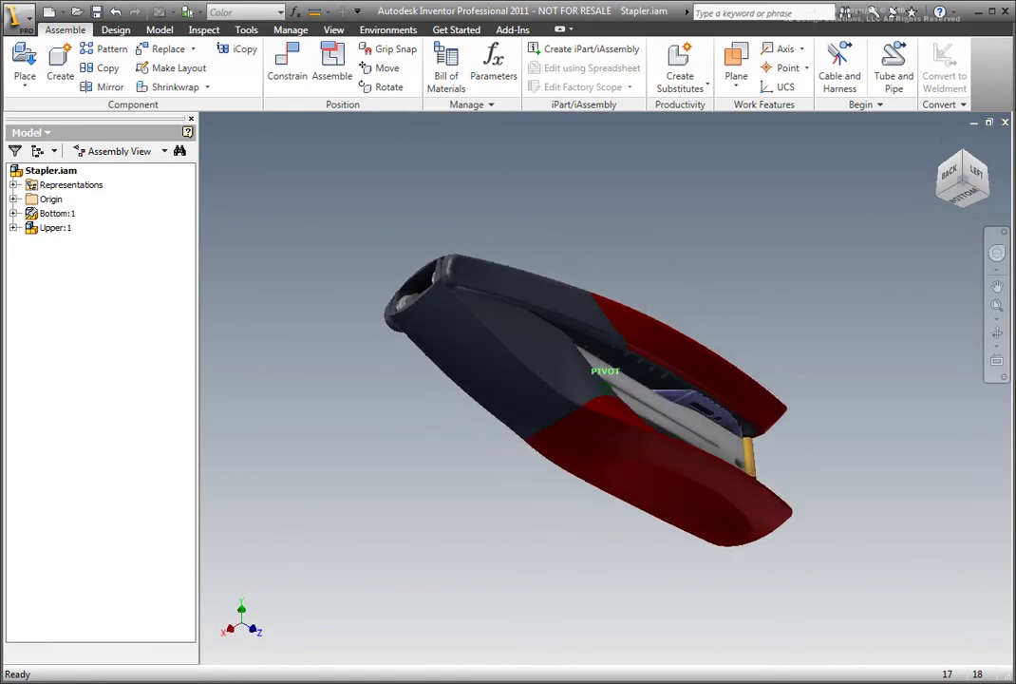
{"action": "left_click_drag", "start_coordinate": [954, 99], "coordinate": [961, 153]}
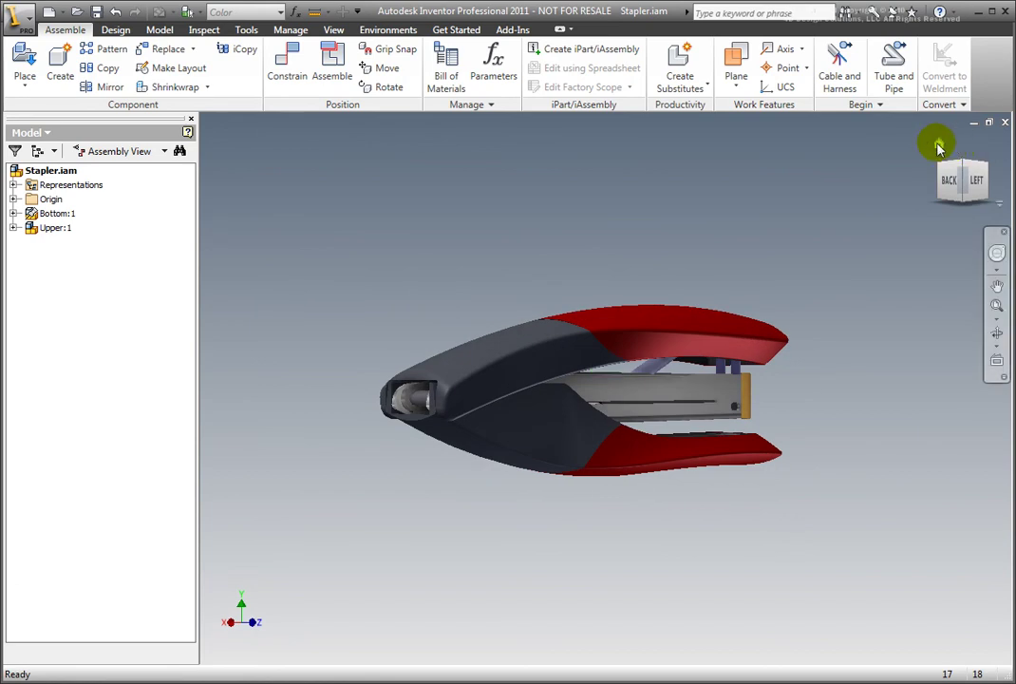
{"action": "left_click", "coordinate": [938, 144]}
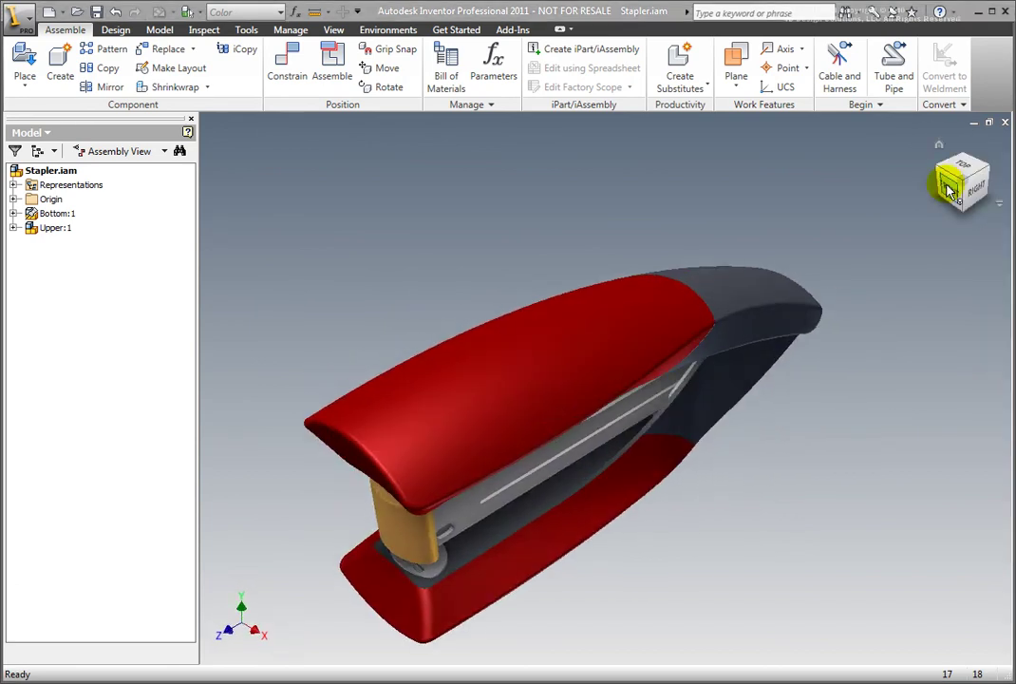
Step: Set a view of the stapler from its top, left and front sides as Home with Fit to View, and recall it
{"action": "right_click", "coordinate": [949, 186]}
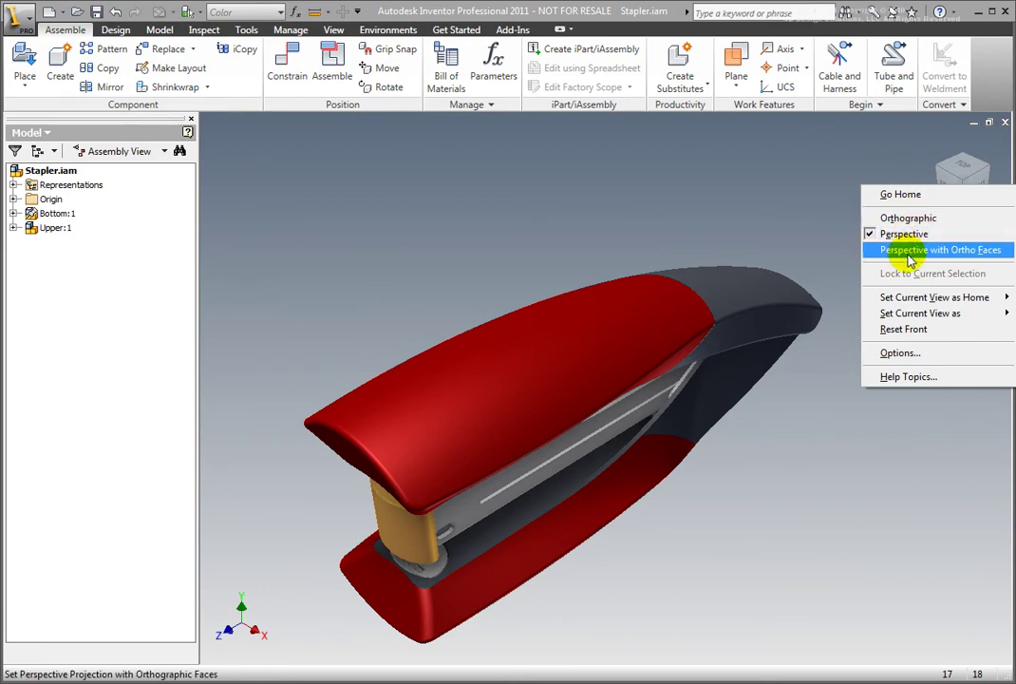
{"action": "mouse_move", "coordinate": [910, 300]}
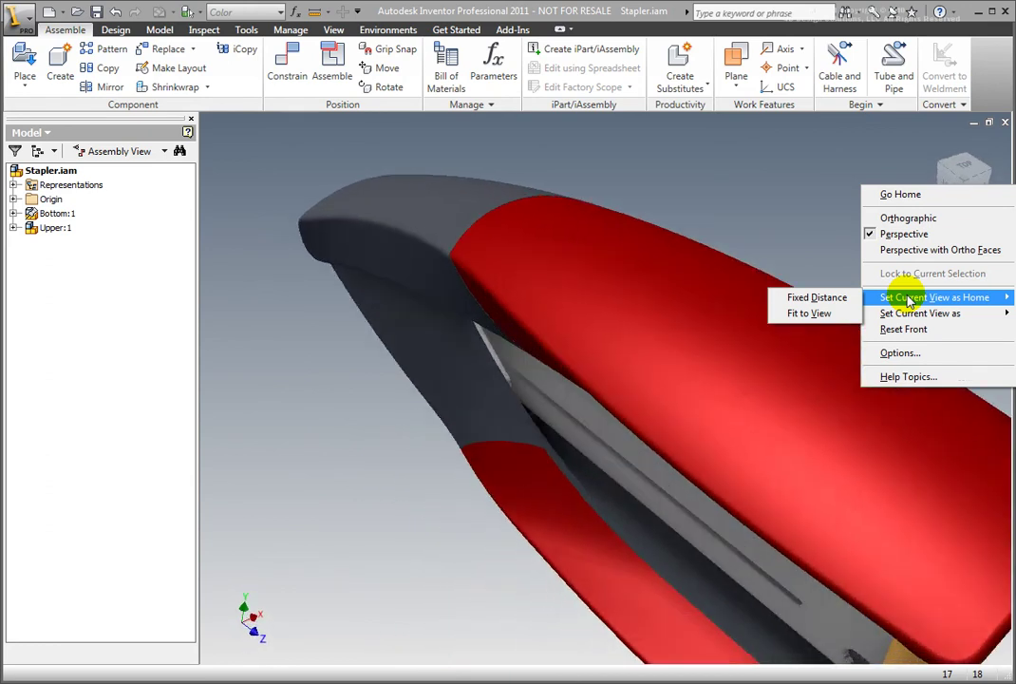
{"action": "left_click", "coordinate": [812, 313]}
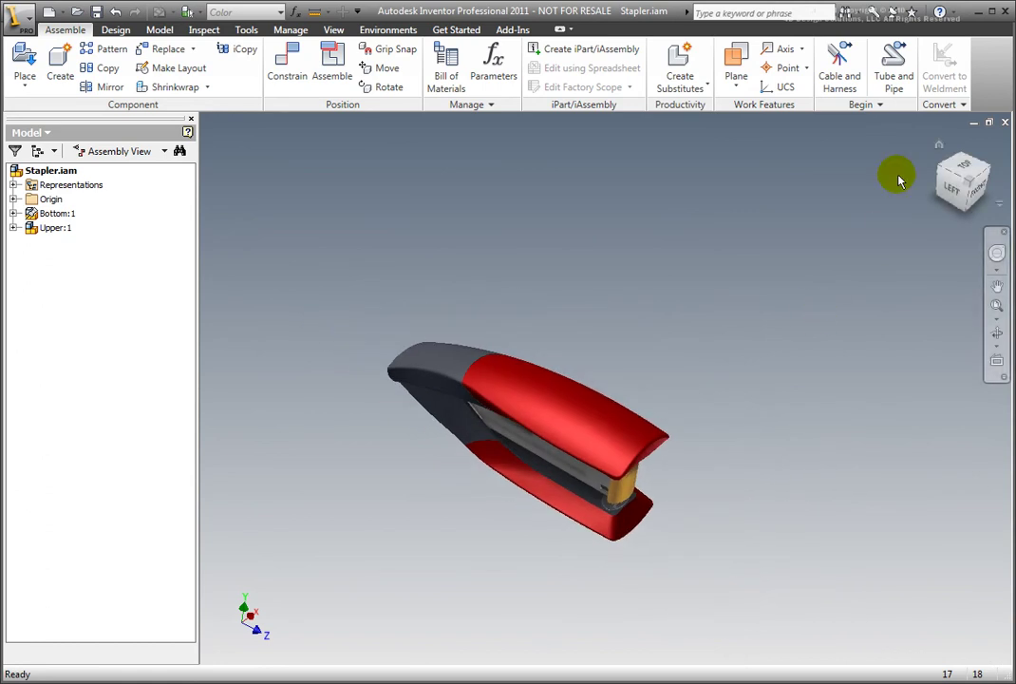
{"action": "left_click", "coordinate": [938, 145]}
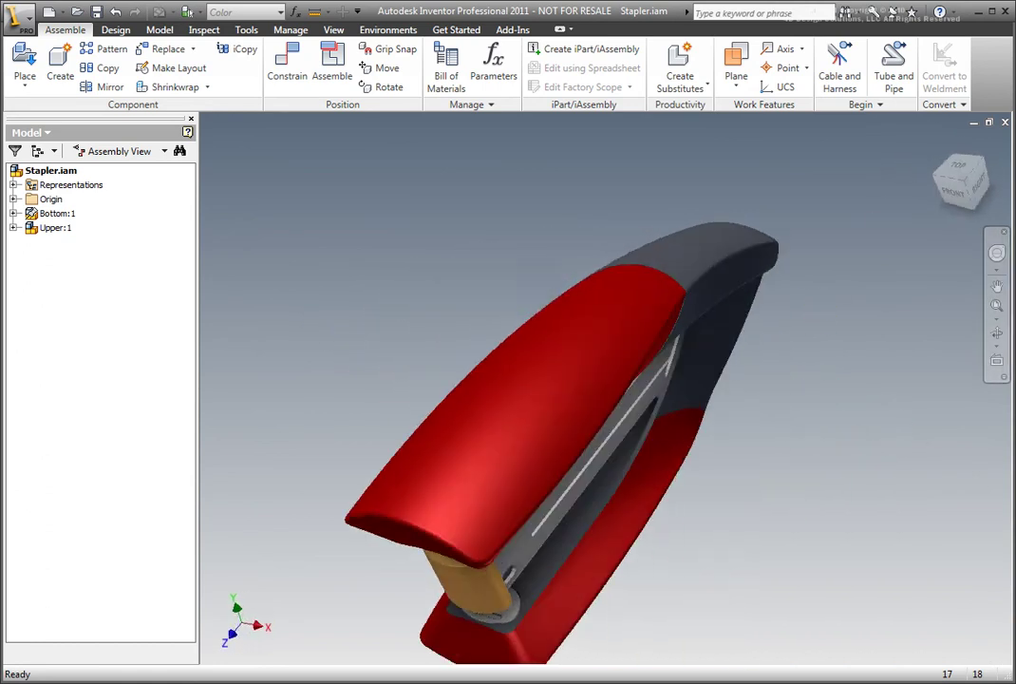
{"action": "left_click", "coordinate": [938, 144]}
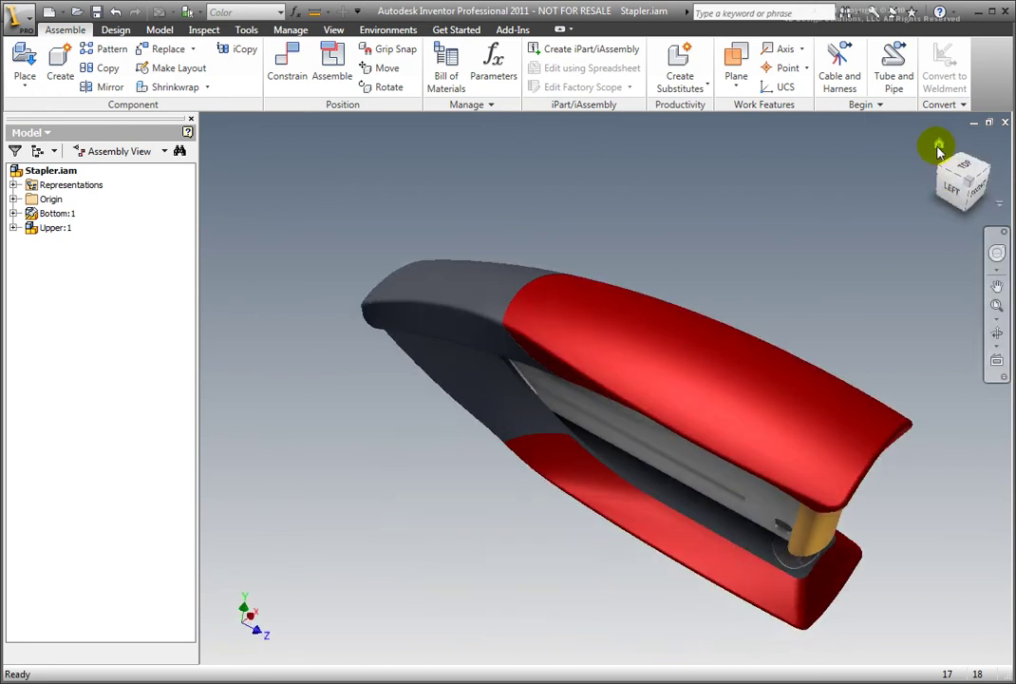
Step: Orient the stapler to the top-left-front corner view and set it as the Home view with Fit to View
{"action": "left_click", "coordinate": [968, 180]}
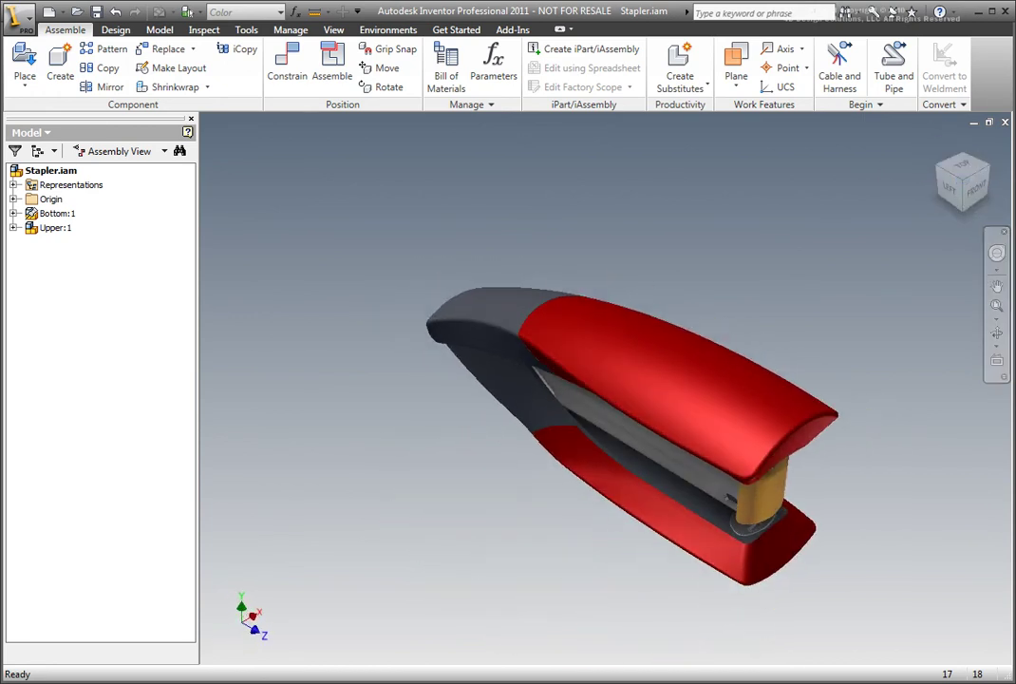
{"action": "right_click", "coordinate": [959, 191]}
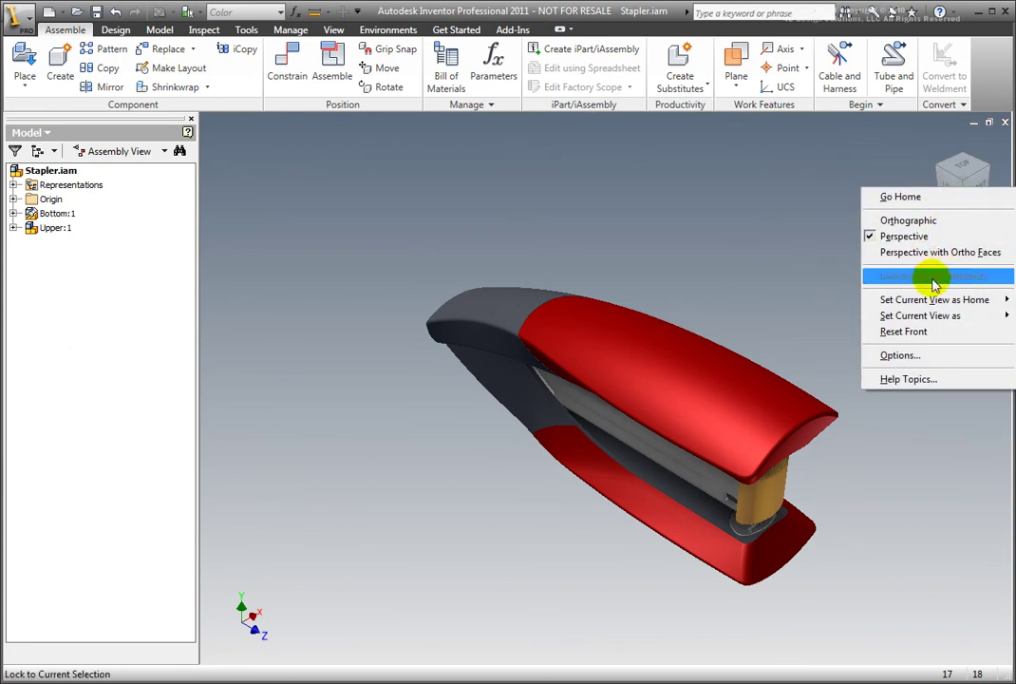
{"action": "left_click", "coordinate": [823, 316]}
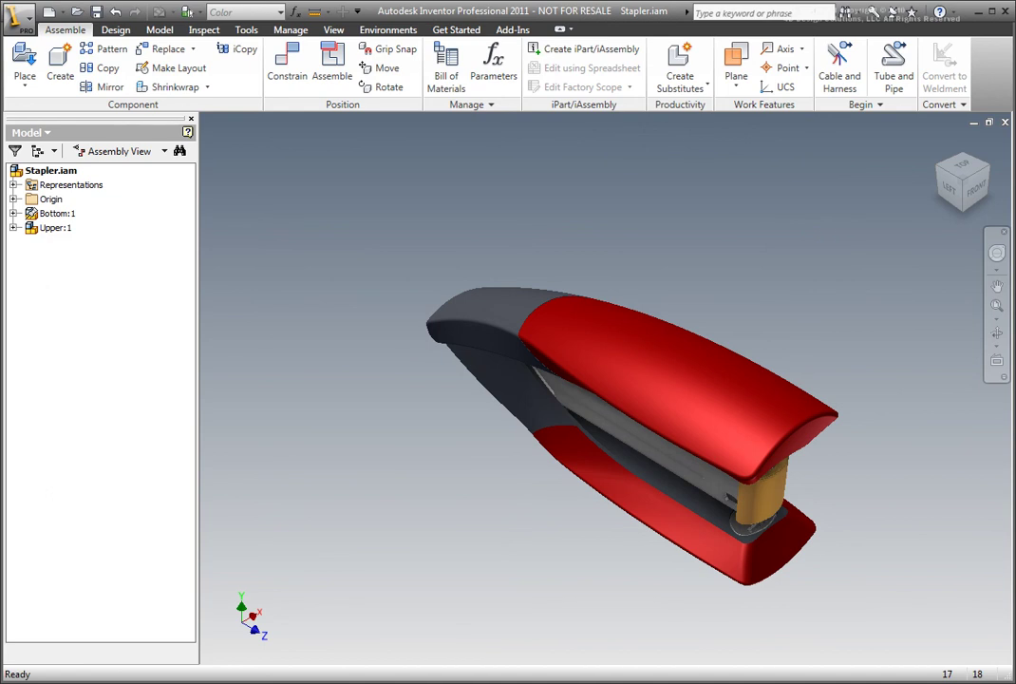
Step: Review the on-screen position choices in the ViewCube options and turn on the compass below the ViewCube
{"action": "left_click", "coordinate": [999, 206]}
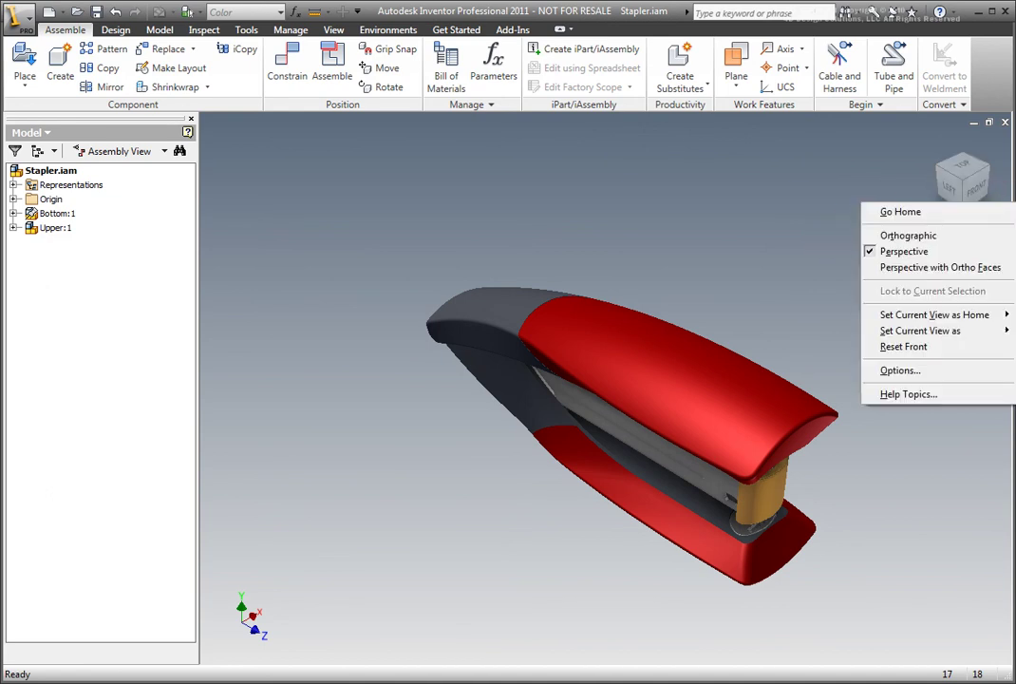
{"action": "left_click", "coordinate": [900, 370]}
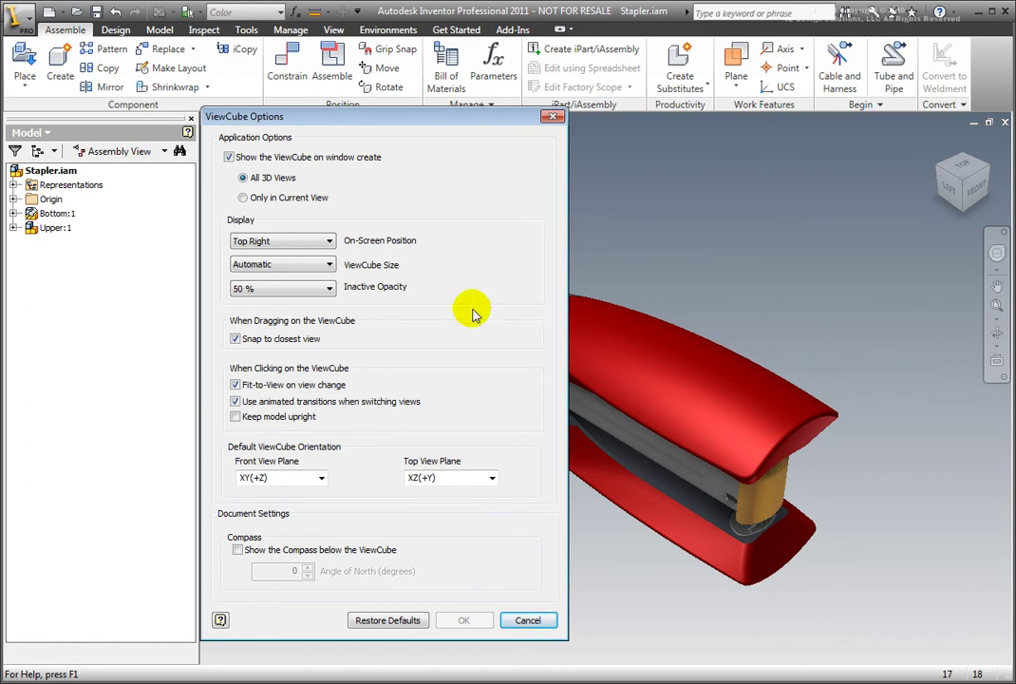
{"action": "left_click", "coordinate": [330, 242]}
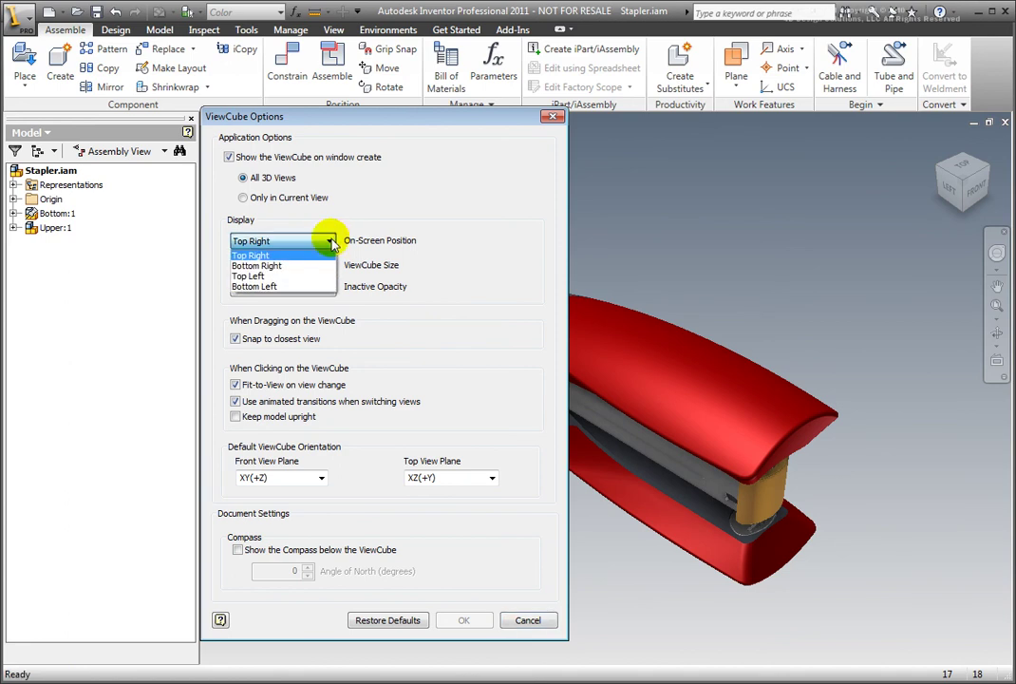
{"action": "left_click", "coordinate": [330, 242]}
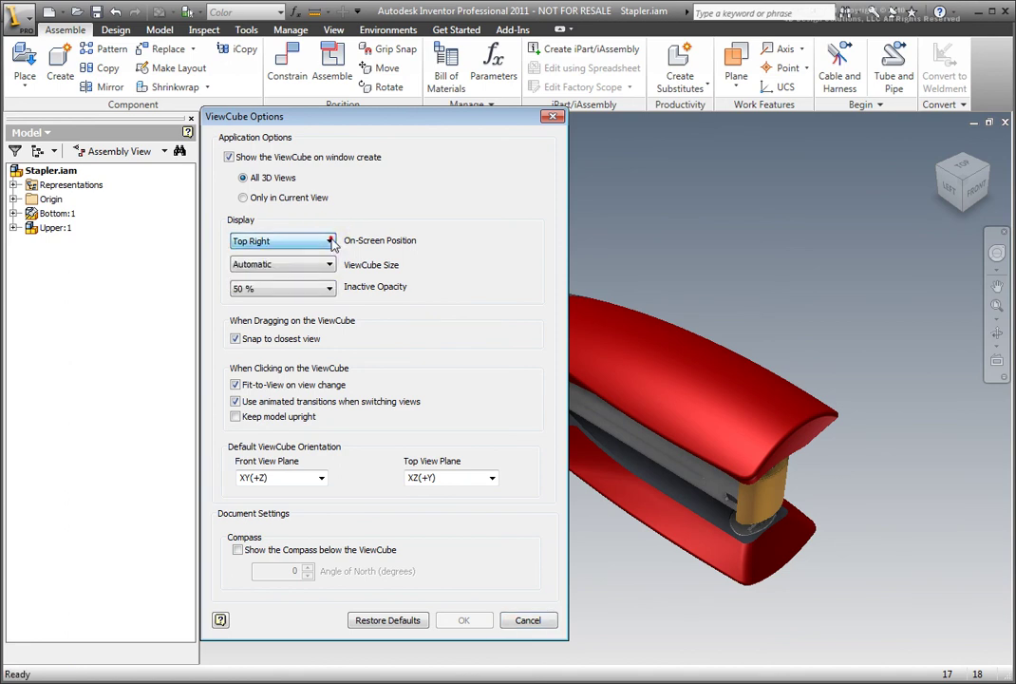
{"action": "left_click", "coordinate": [237, 551]}
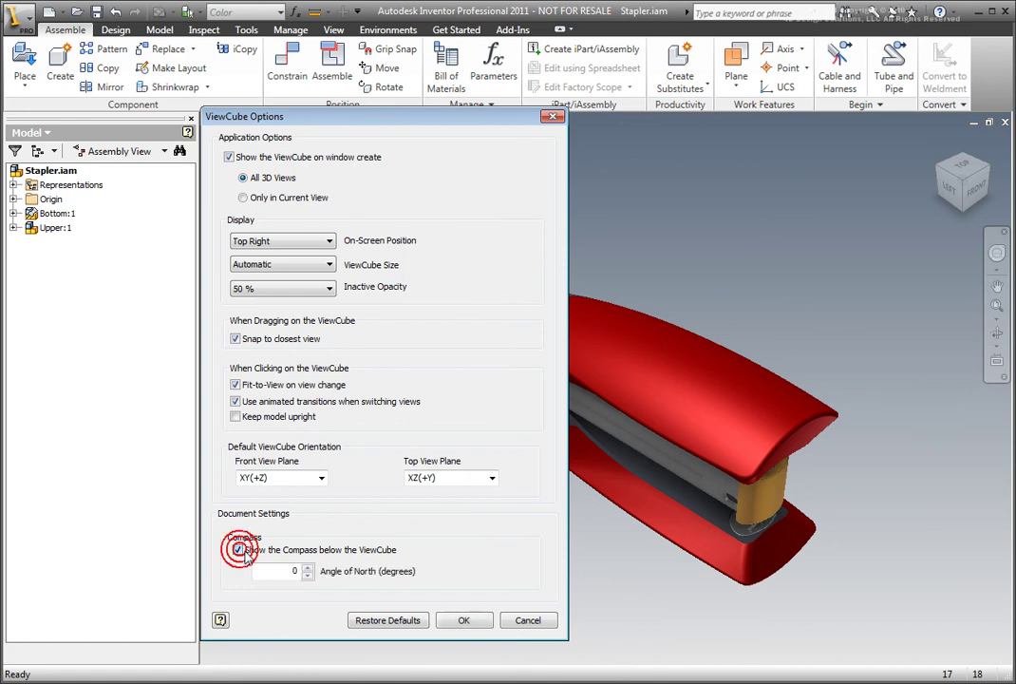
{"action": "left_click", "coordinate": [466, 620]}
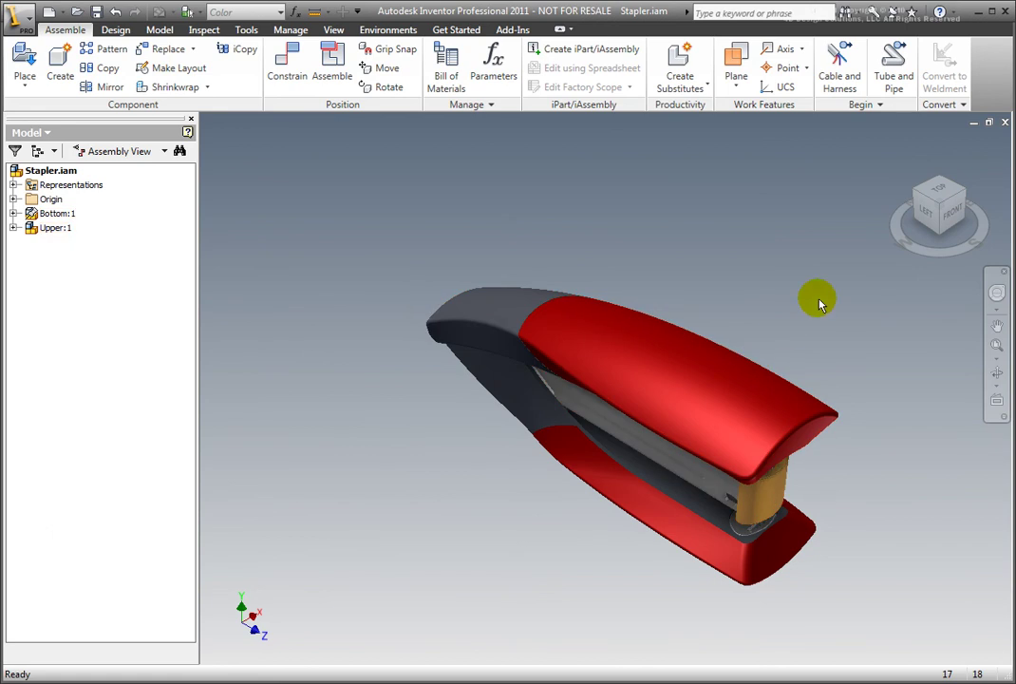
Step: Use the ViewCube compass to view the stapler from its left side, and return to the Home view
{"action": "left_click", "coordinate": [905, 247]}
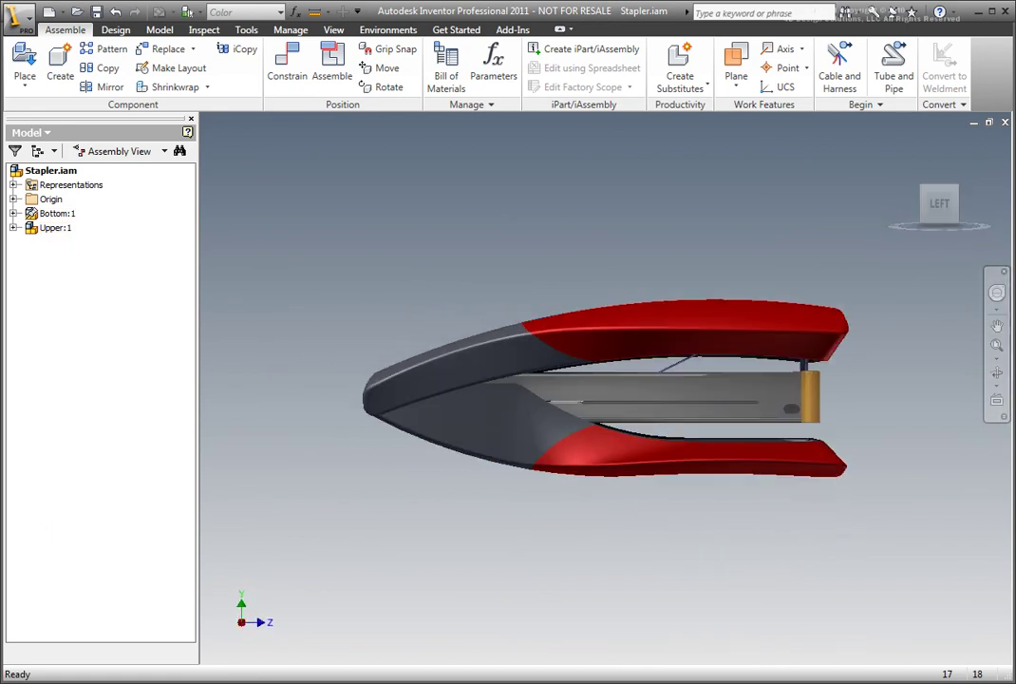
{"action": "left_click", "coordinate": [898, 143]}
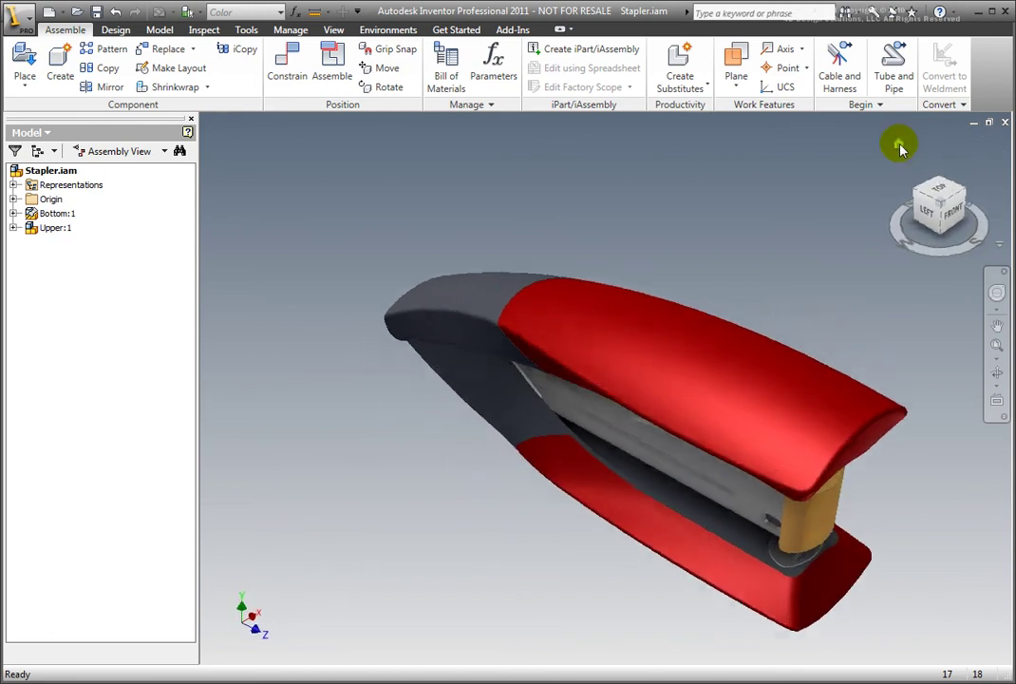
Step: Restore the ViewCube options to their defaults
{"action": "right_click", "coordinate": [935, 216]}
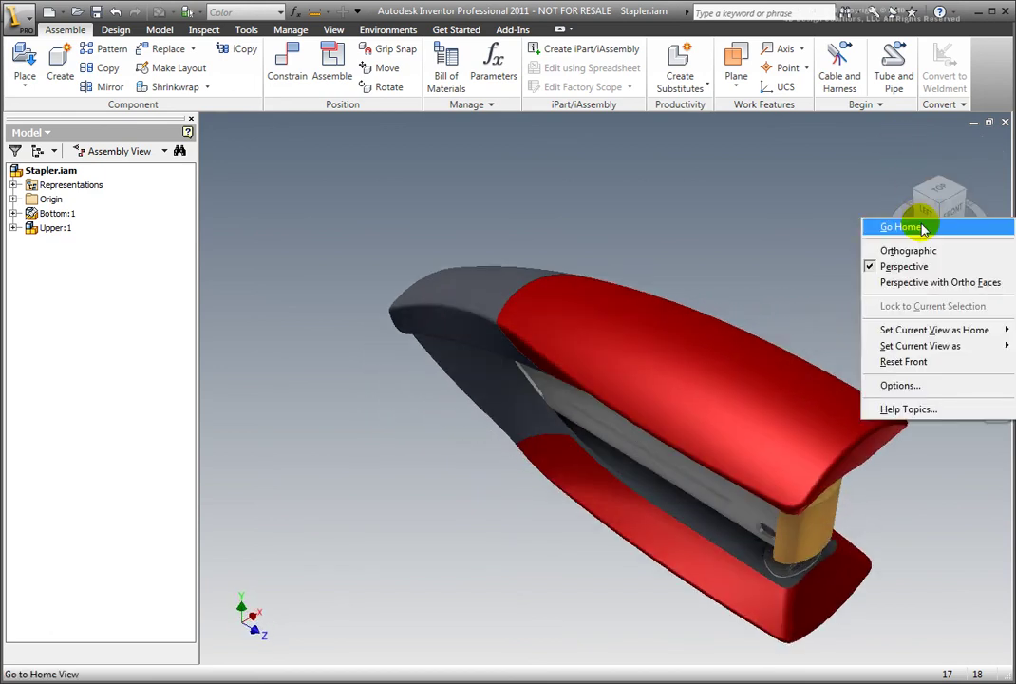
{"action": "left_click", "coordinate": [898, 385]}
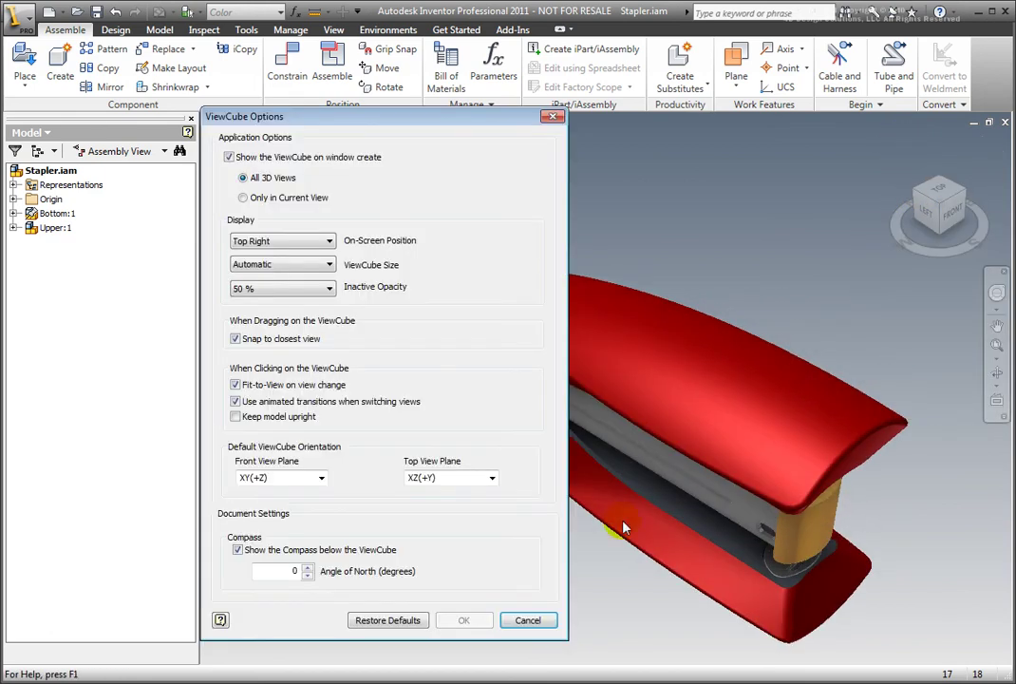
{"action": "left_click", "coordinate": [388, 620]}
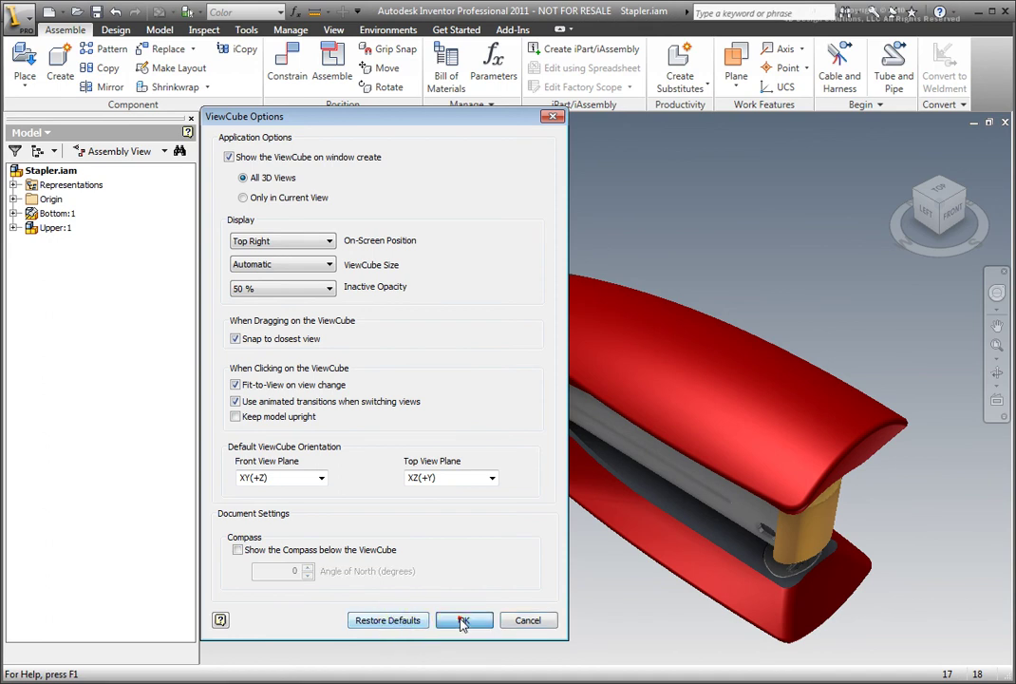